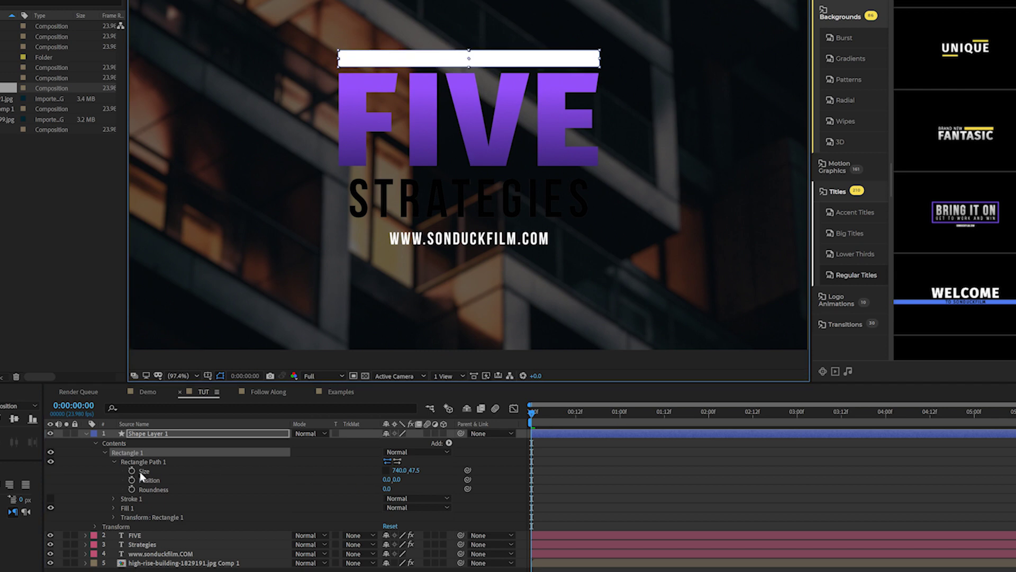
# Keyframe the white bar's Size so it grows from 0 width to full width at the start
pyautogui.click(131, 472)
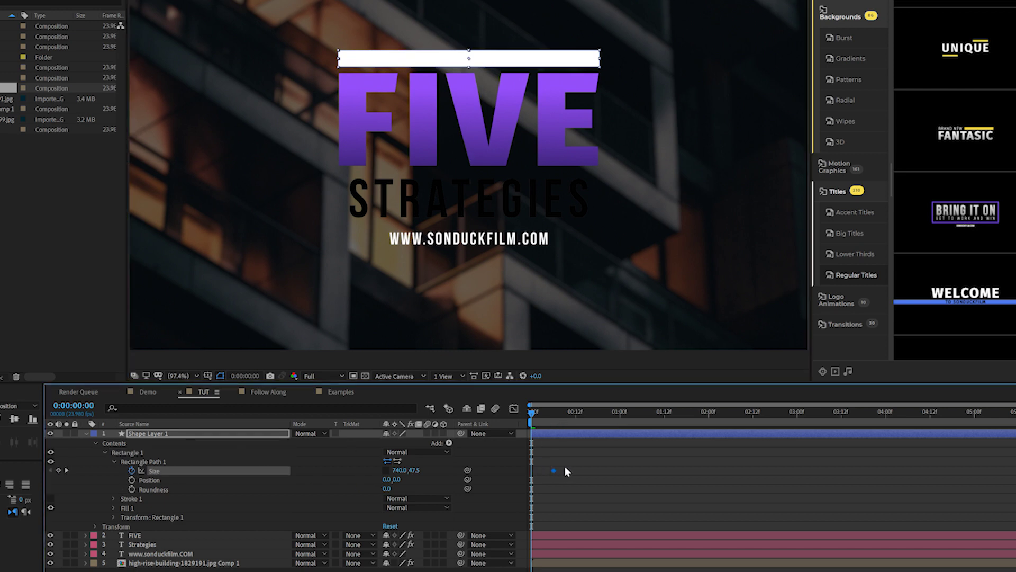
pyautogui.moveTo(620, 461); pyautogui.dragTo(584, 469)
pyautogui.write('0')
pyautogui.press('Return')
pyautogui.moveTo(532, 412); pyautogui.dragTo(580, 443)
pyautogui.moveTo(618, 486); pyautogui.dragTo(531, 524)
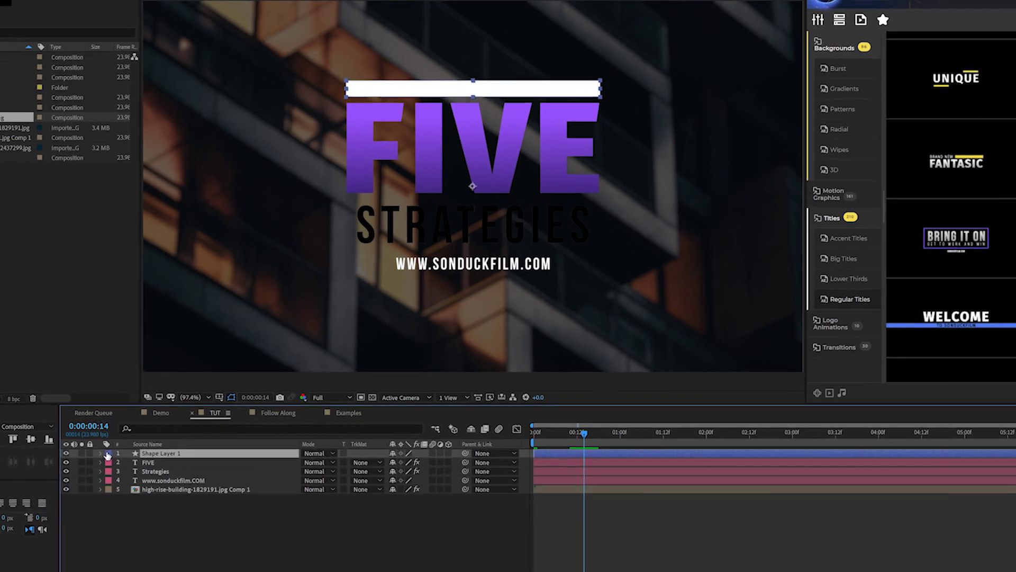
# Keyframe the bar's Position so it slides down toward STRATEGIES by 1:14
pyautogui.press('p')
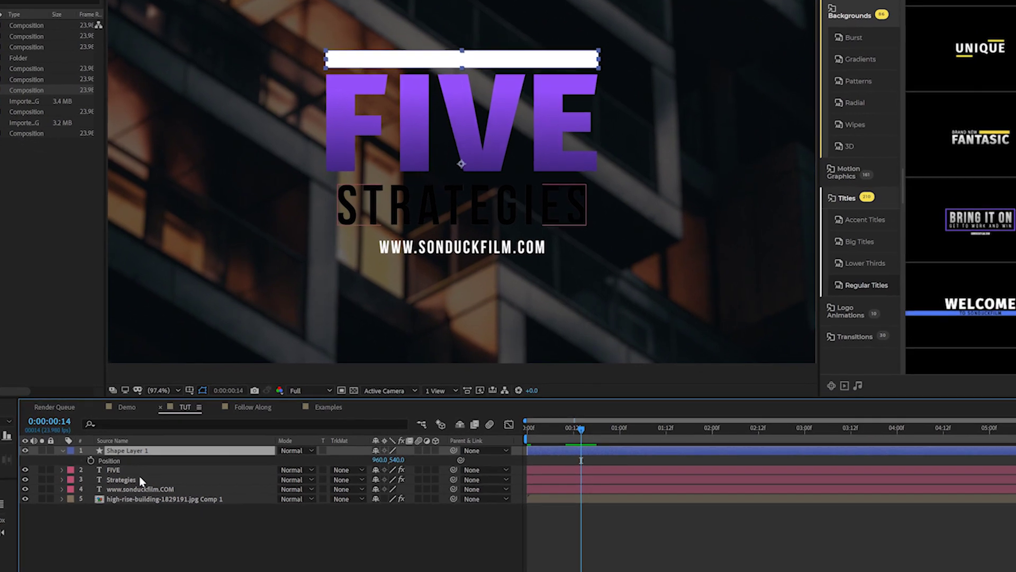
pyautogui.click(90, 460)
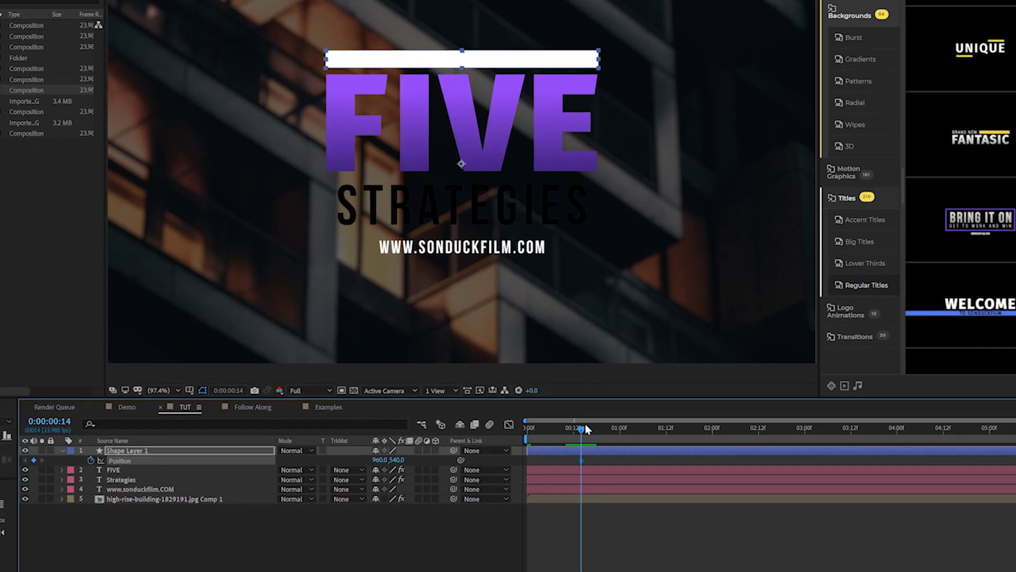
pyautogui.moveTo(585, 432); pyautogui.dragTo(674, 430)
pyautogui.moveTo(398, 460); pyautogui.dragTo(600, 474)
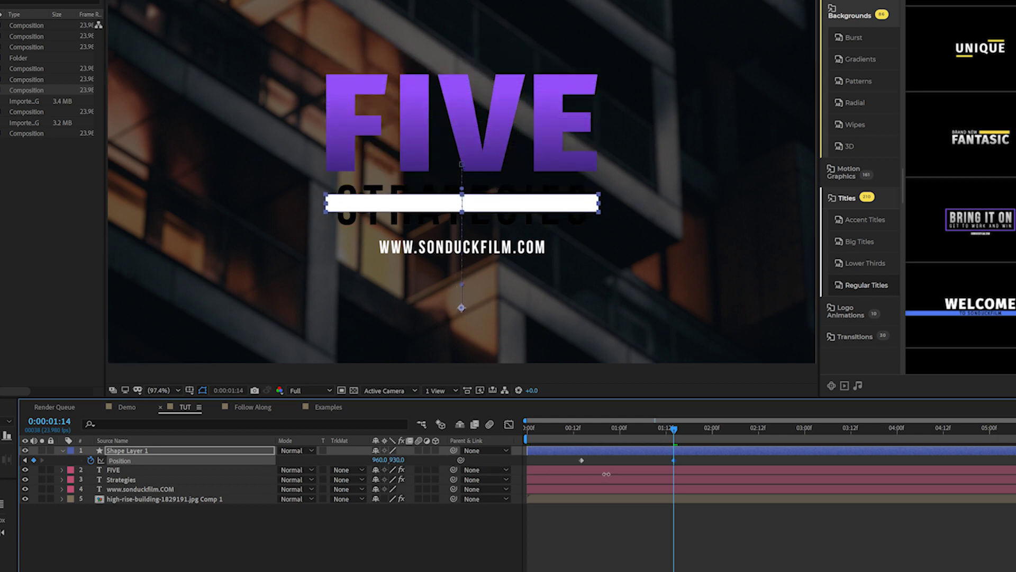
pyautogui.moveTo(675, 428); pyautogui.dragTo(583, 434)
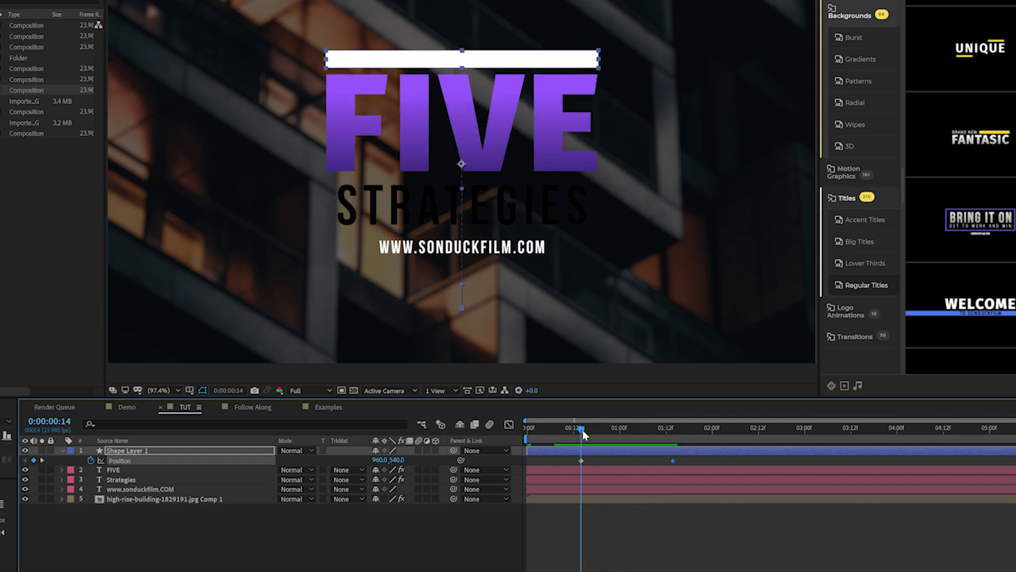
# Raise the rectangle's Size height to 123.5 at 1:14 so the bar covers STRATEGIES
pyautogui.click(61, 450)
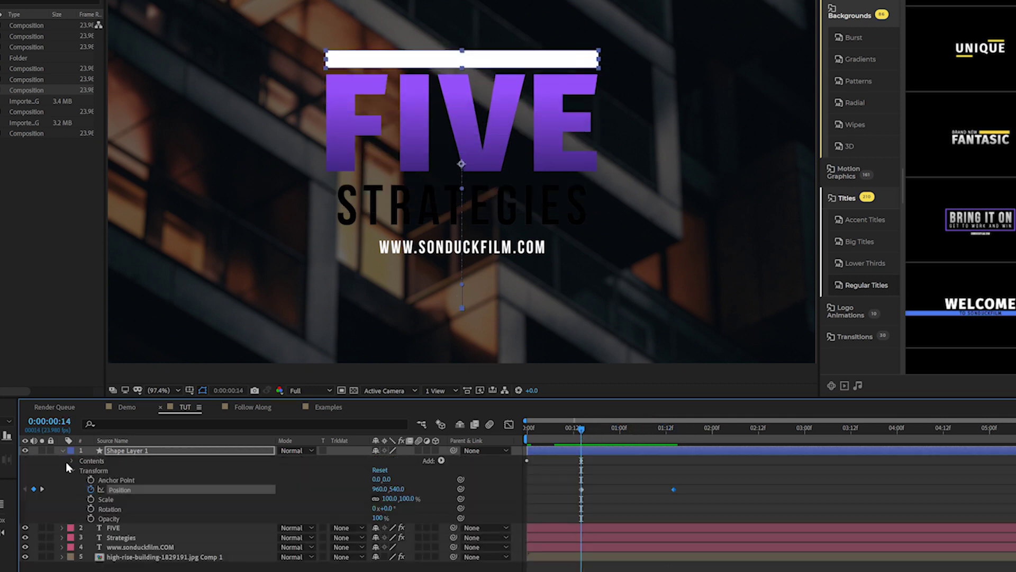
pyautogui.click(82, 471)
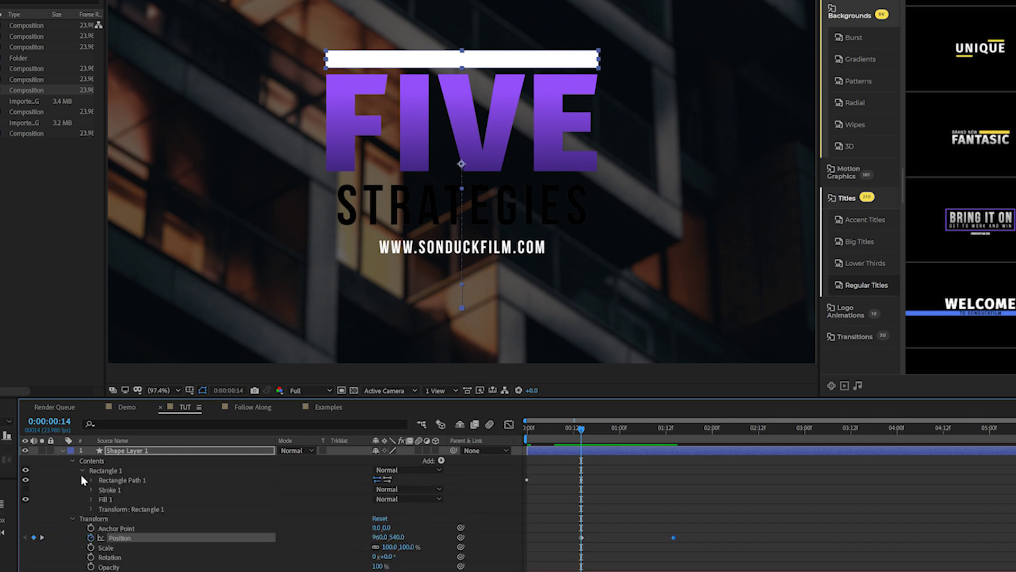
pyautogui.click(91, 480)
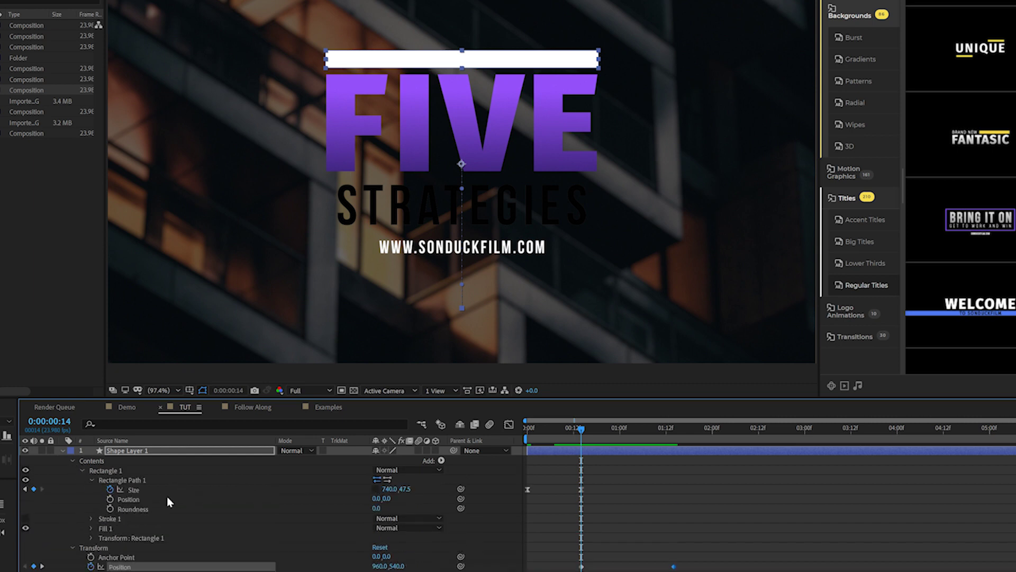
pyautogui.moveTo(621, 438); pyautogui.dragTo(673, 438)
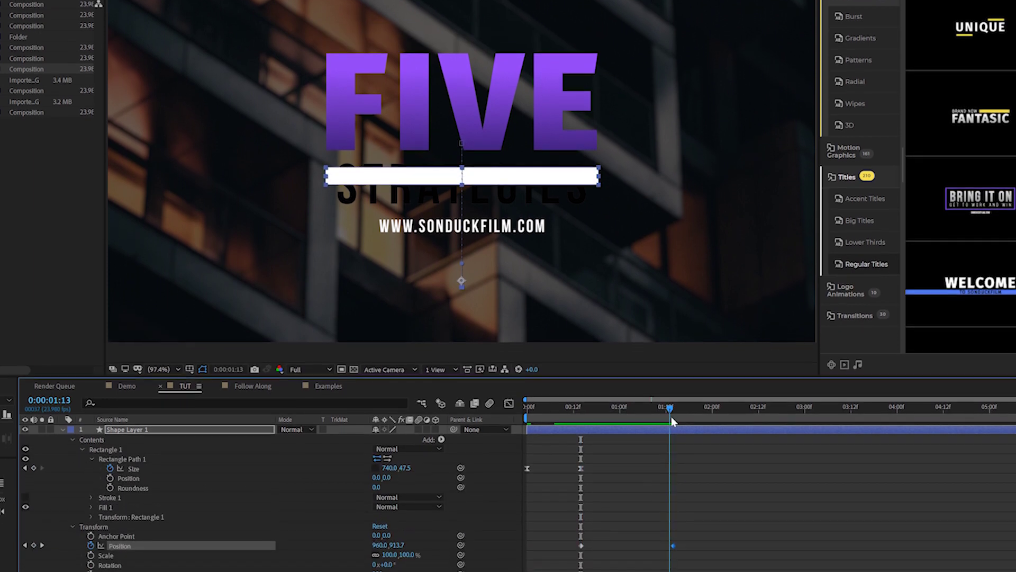
pyautogui.moveTo(404, 453)
pyautogui.mouseDown()
pyautogui.moveTo(447, 449)
pyautogui.moveTo(403, 458)
pyautogui.mouseUp()
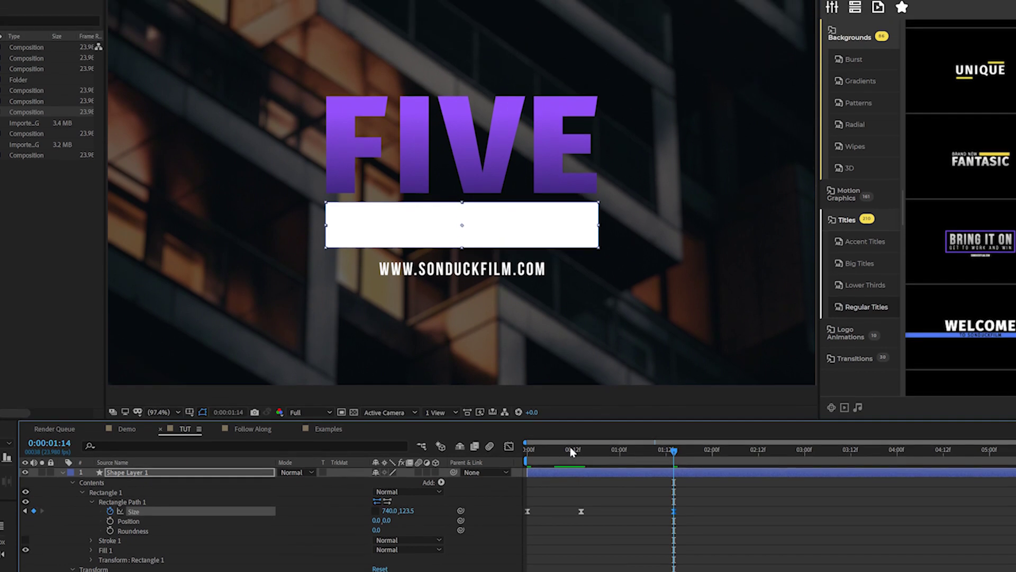
pyautogui.moveTo(569, 385); pyautogui.dragTo(601, 398)
pyautogui.moveTo(601, 458); pyautogui.dragTo(674, 461)
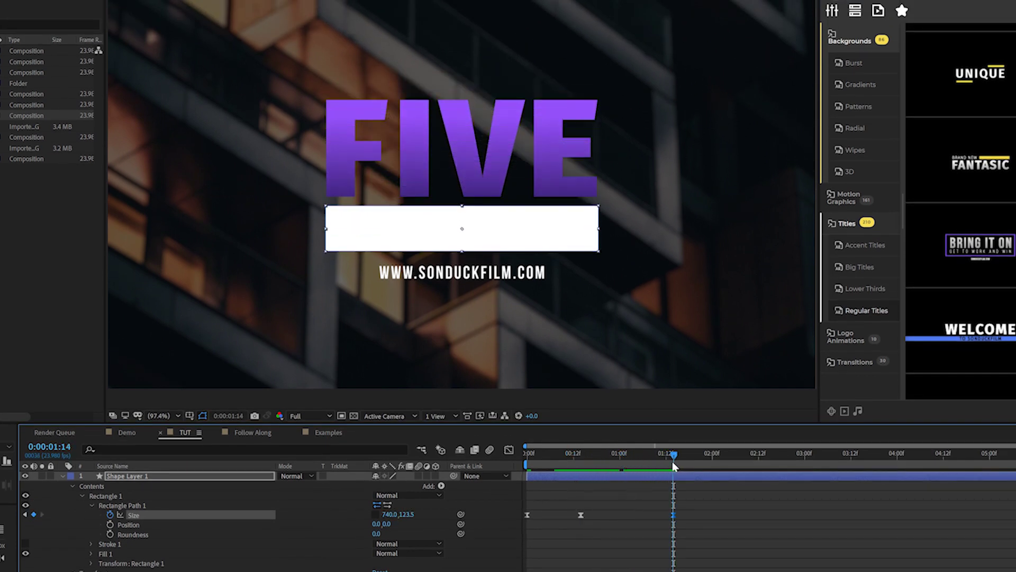
pyautogui.click(64, 476)
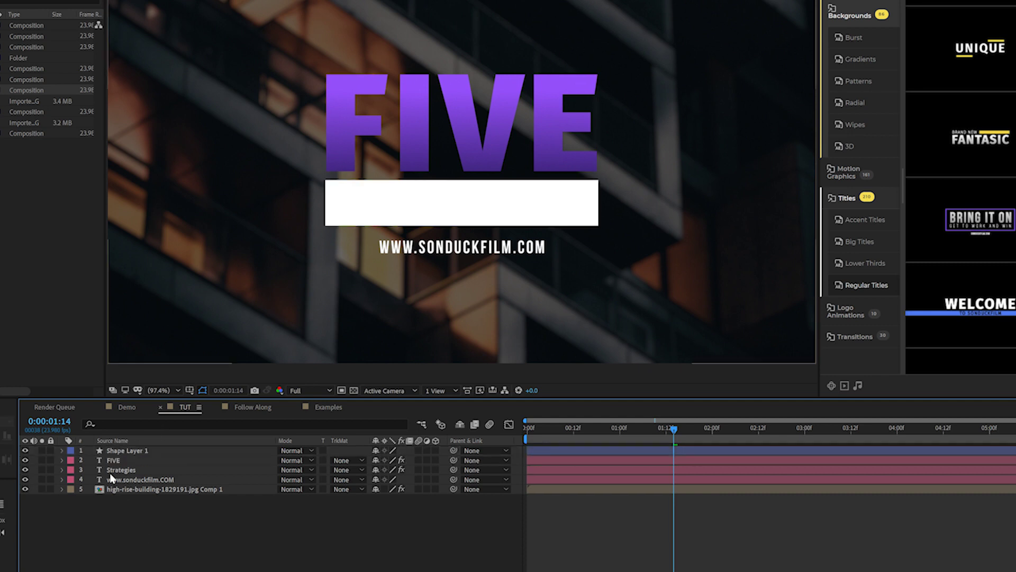
# Draw a rectangle mask on FIVE and keyframe its path from hidden above the text to fully open at 1:14
pyautogui.click(109, 458)
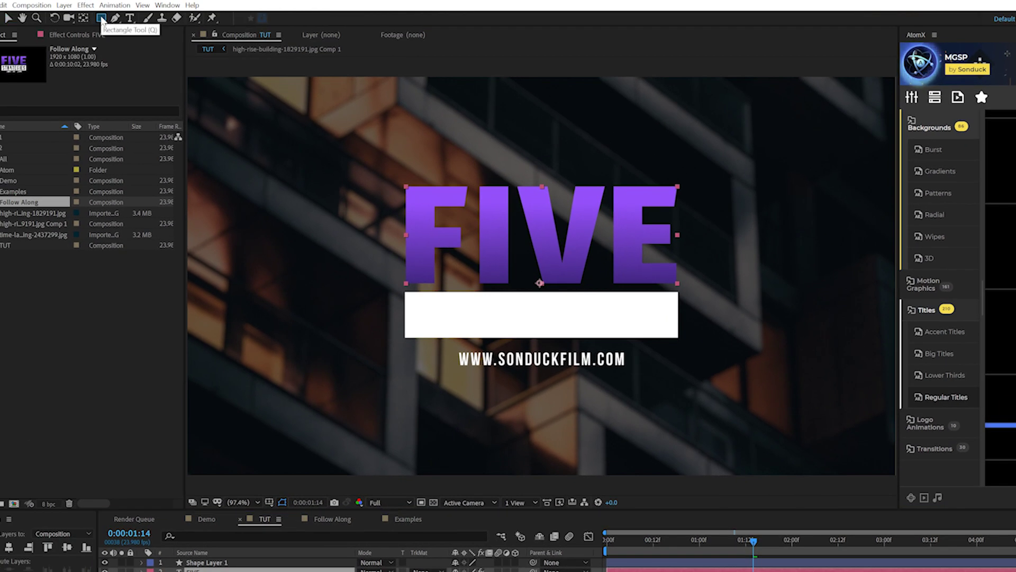
pyautogui.moveTo(370, 308)
pyautogui.mouseDown()
pyautogui.moveTo(445, 308)
pyautogui.moveTo(752, 166)
pyautogui.mouseUp()
pyautogui.moveTo(716, 111); pyautogui.dragTo(678, 117)
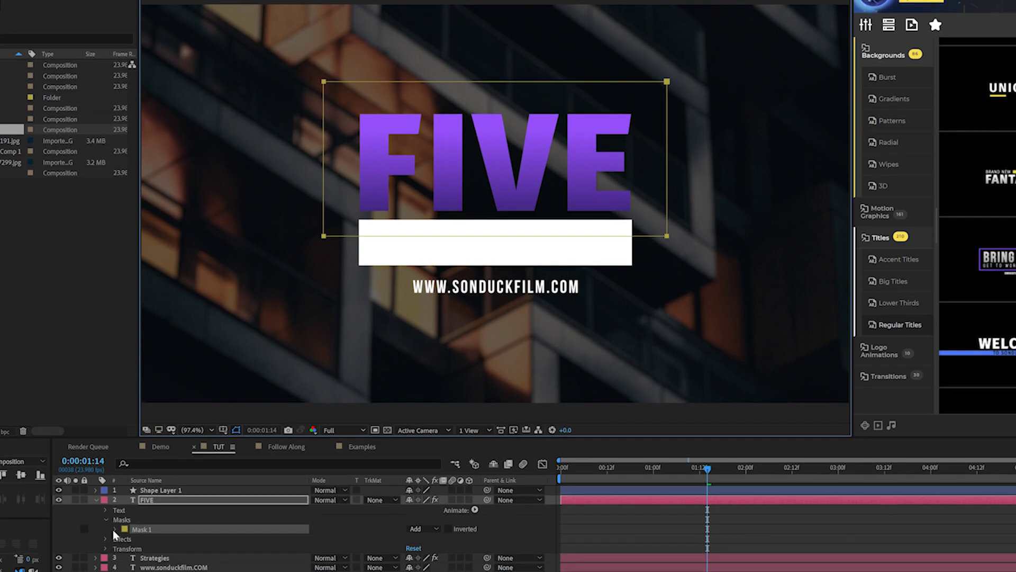
pyautogui.click(114, 554)
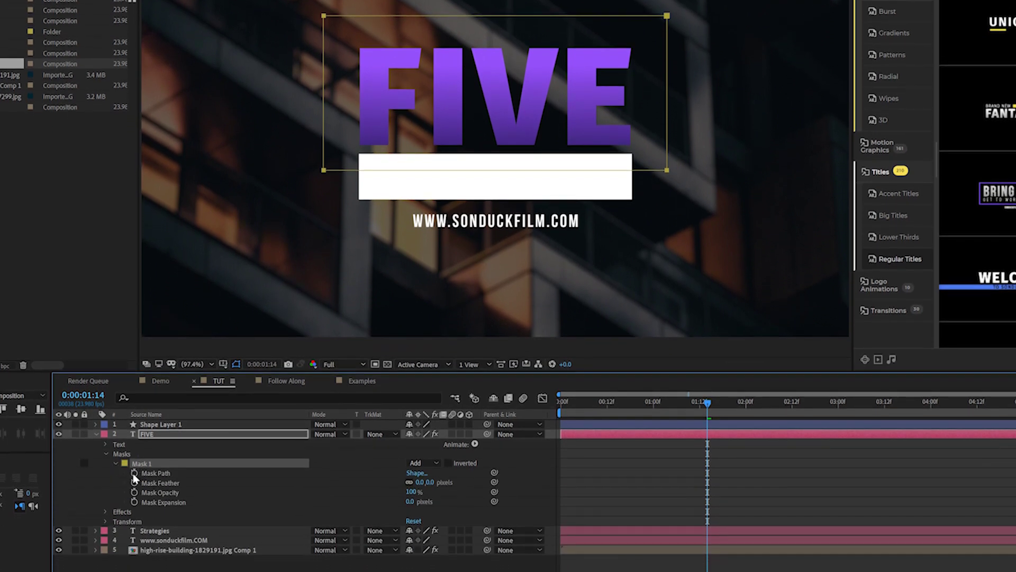
pyautogui.click(134, 473)
pyautogui.click(626, 402)
pyautogui.moveTo(591, 405); pyautogui.dragTo(620, 405)
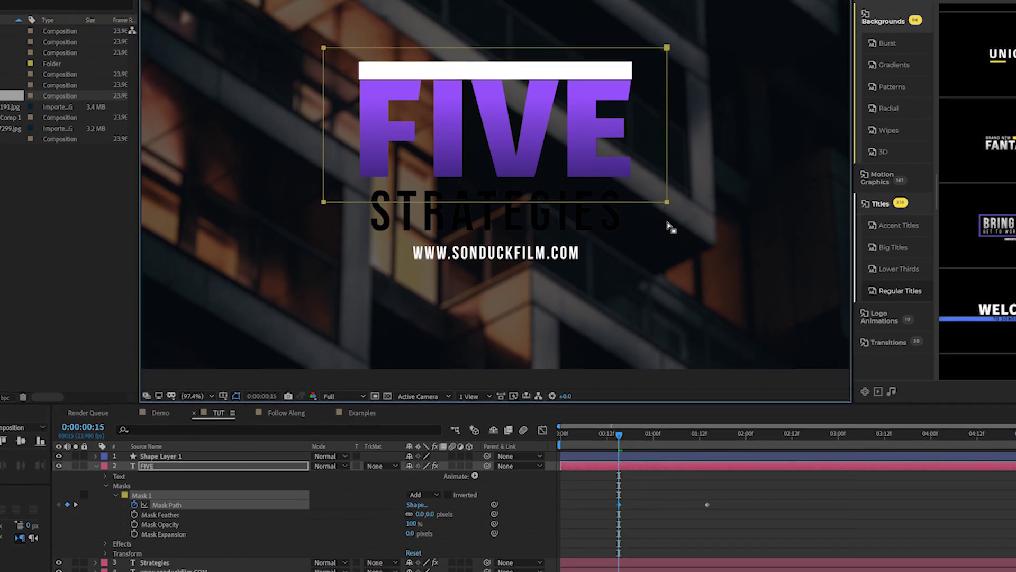
pyautogui.moveTo(667, 170); pyautogui.dragTo(667, 148)
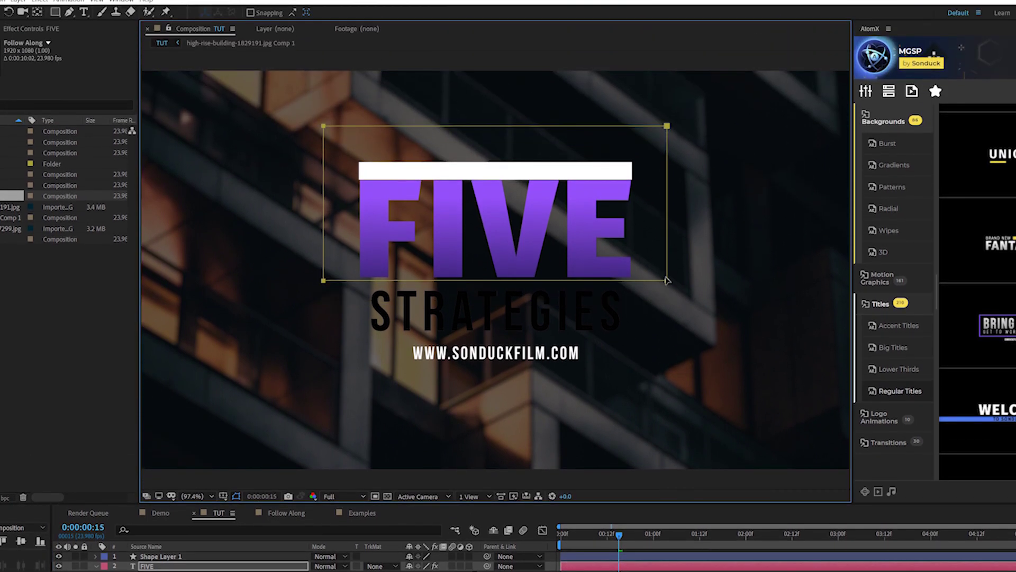
pyautogui.moveTo(667, 281); pyautogui.dragTo(648, 170)
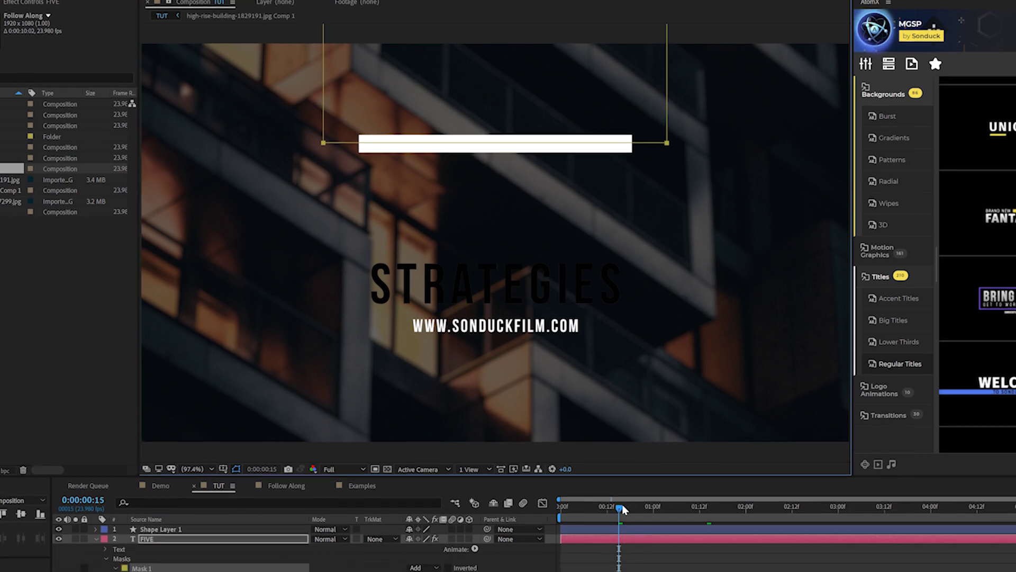
pyautogui.moveTo(619, 533); pyautogui.dragTo(686, 536)
pyautogui.moveTo(687, 464); pyautogui.dragTo(623, 465)
# Apply Easy Ease (F9) to the bar Position and Mask Path keyframes, then preview
pyautogui.press('u')
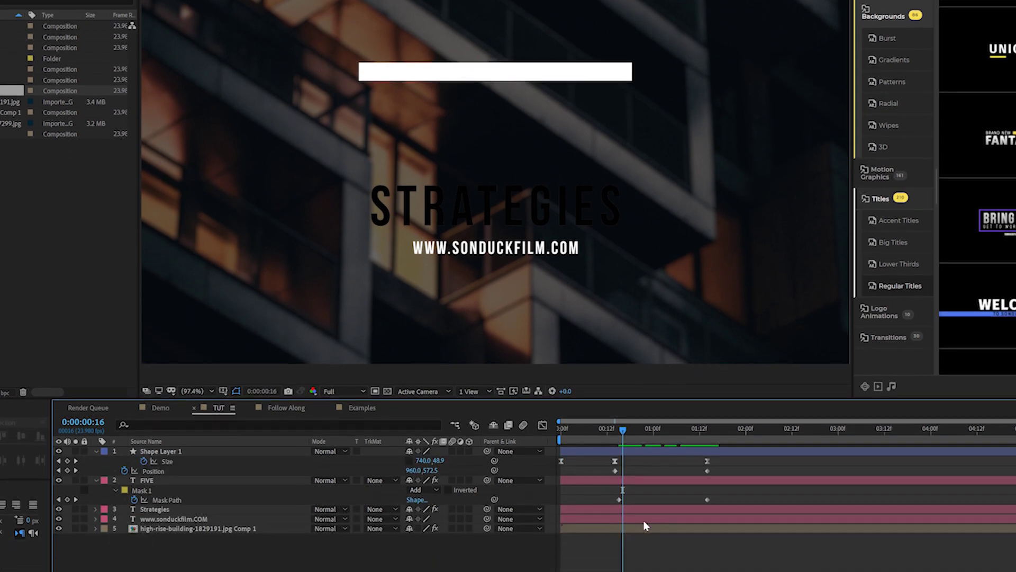
pyautogui.moveTo(735, 467); pyautogui.dragTo(572, 506)
pyautogui.press('F9')
pyautogui.moveTo(606, 413); pyautogui.dragTo(560, 413)
pyautogui.press('space')
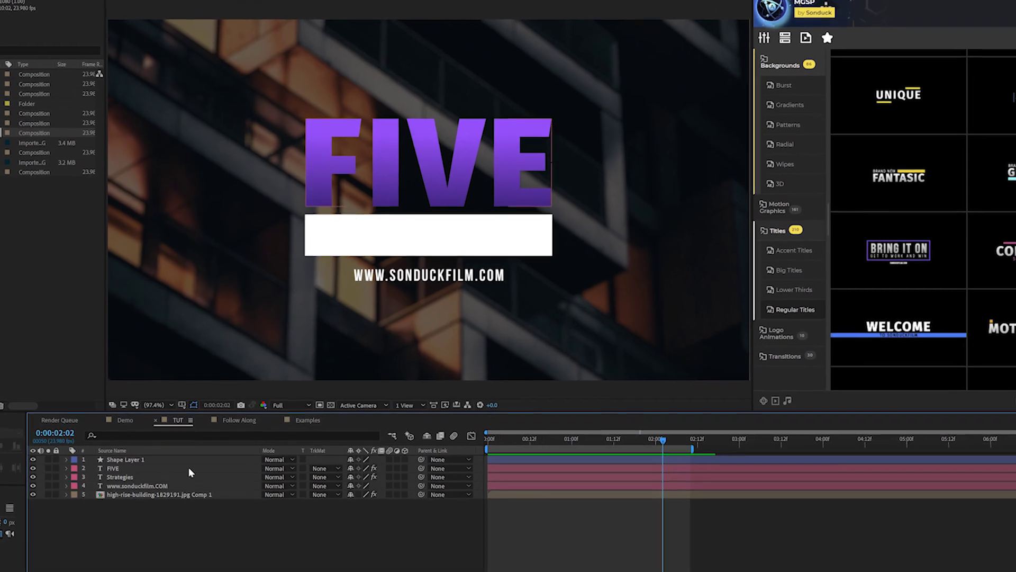
# Rename Shape Layer 1 to 'Line Main' and move it below the text layers
pyautogui.click(129, 460)
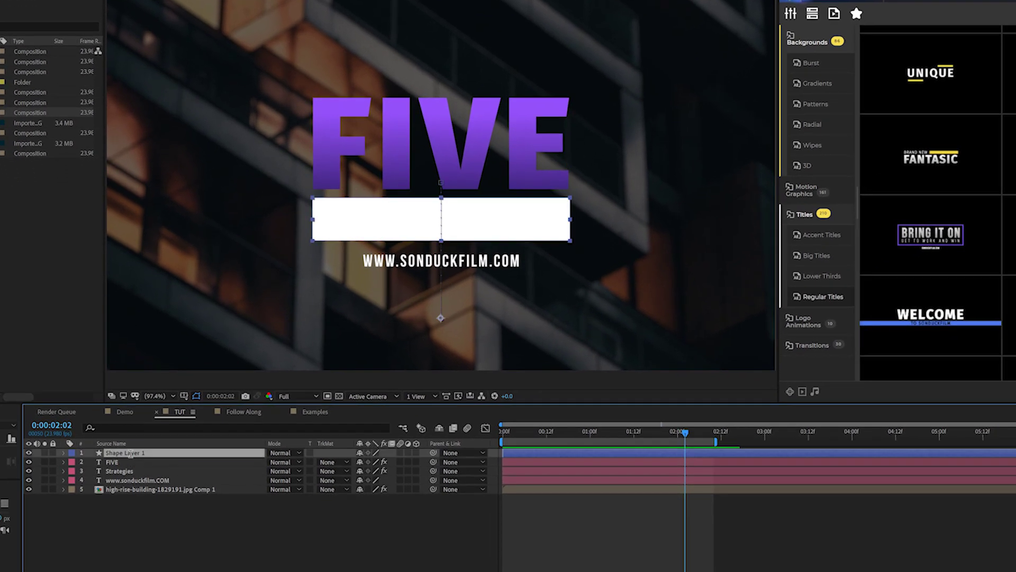
pyautogui.press('Return')
pyautogui.write('Line Main')
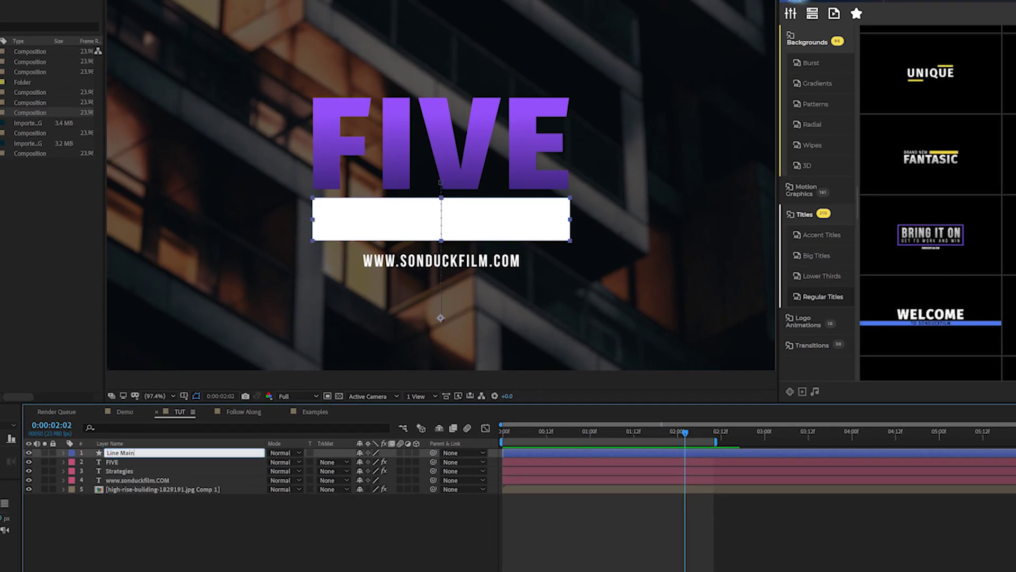
pyautogui.press('Return')
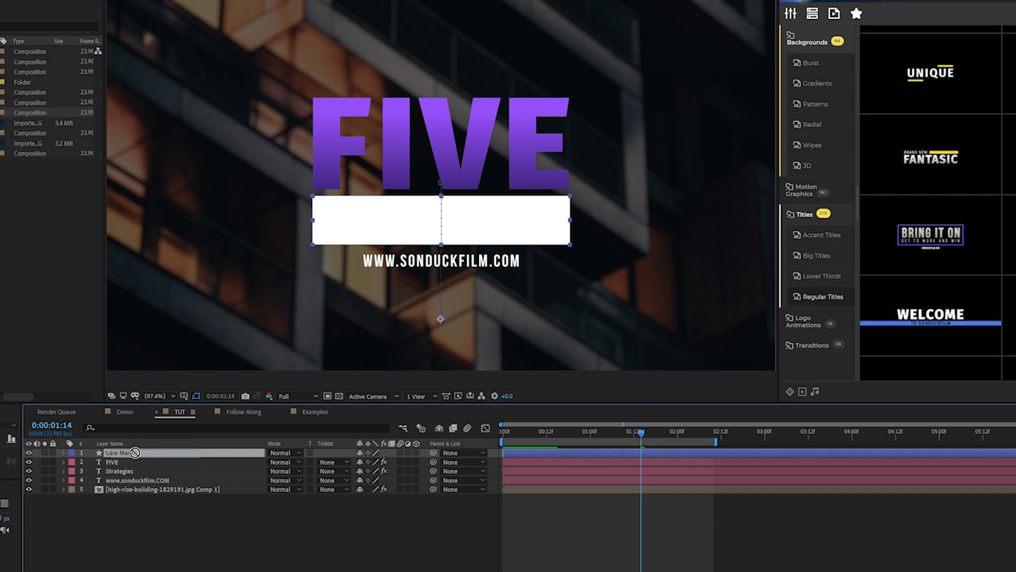
pyautogui.moveTo(135, 453); pyautogui.dragTo(141, 486)
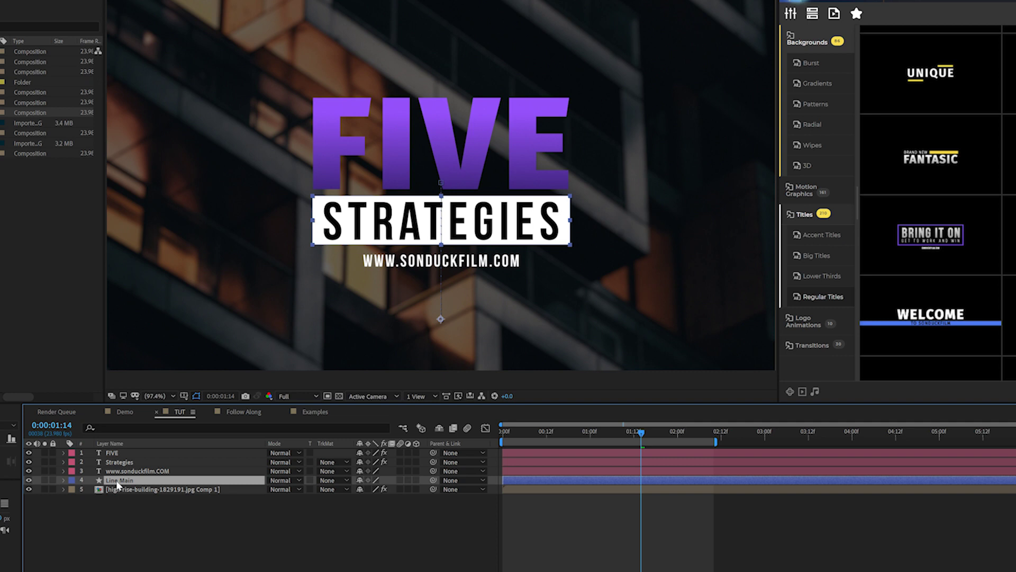
# Duplicate Line Main, name the copy 'Line Matte', and place it directly above Strategies
pyautogui.hotkey('ctrl', 'd')
pyautogui.press('Return')
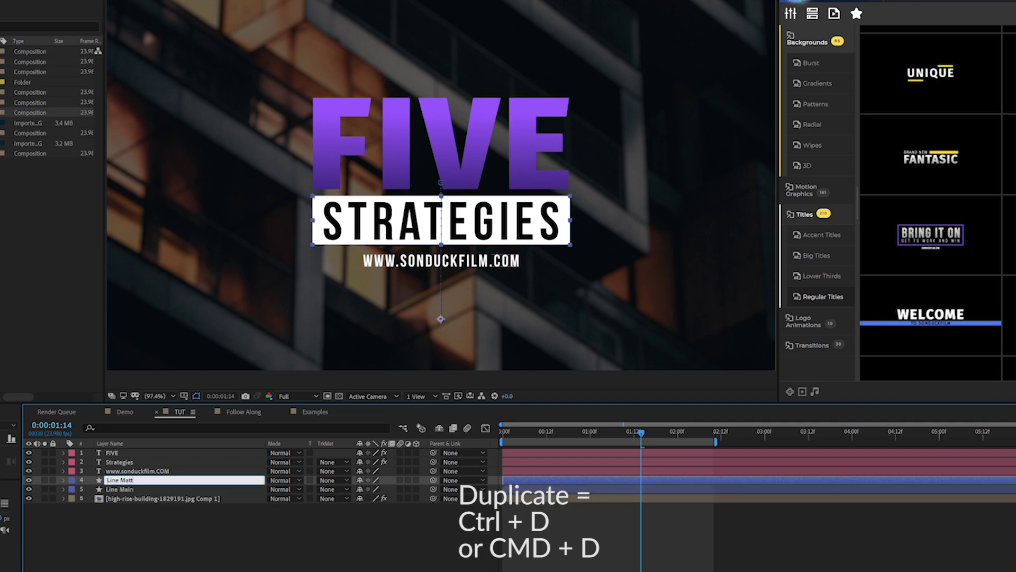
pyautogui.press('Return')
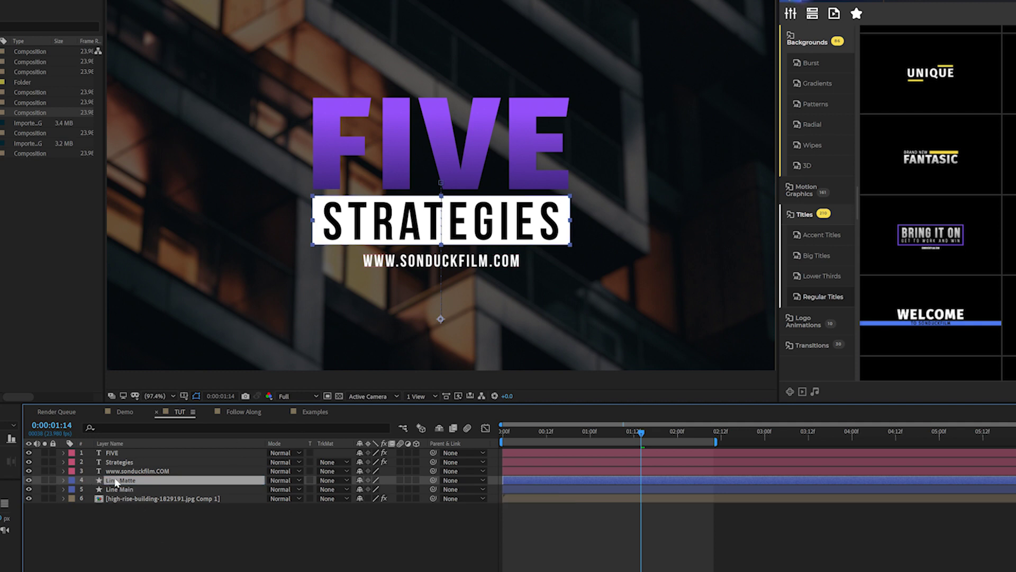
pyautogui.moveTo(116, 479); pyautogui.dragTo(118, 464)
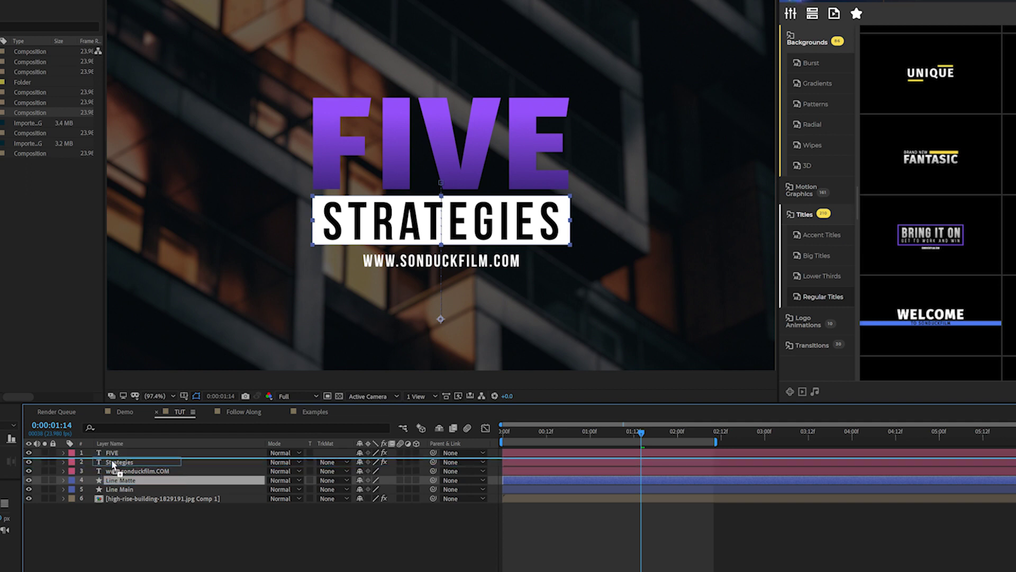
pyautogui.moveTo(111, 462); pyautogui.dragTo(112, 458)
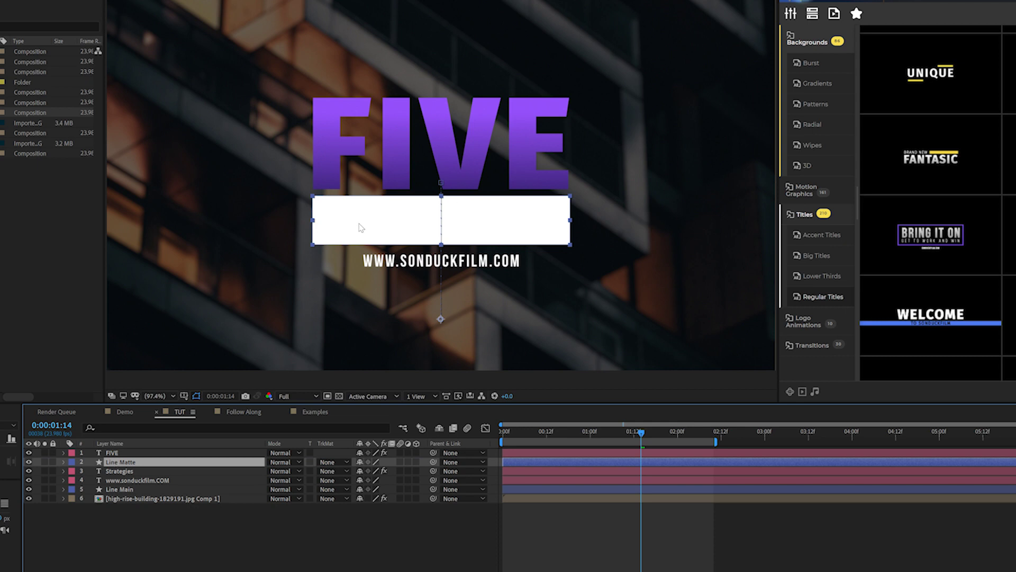
# Move the FIVE layer down below Line Main
pyautogui.moveTo(529, 430)
pyautogui.mouseDown()
pyautogui.moveTo(516, 430)
pyautogui.moveTo(525, 431)
pyautogui.mouseUp()
pyautogui.click(100, 453)
pyautogui.moveTo(111, 451); pyautogui.dragTo(127, 495)
# Set the Strategies layer's track matte to Alpha Matte 'Line Matte' and preview the reveal
pyautogui.moveTo(555, 431); pyautogui.dragTo(581, 431)
pyautogui.click(121, 462)
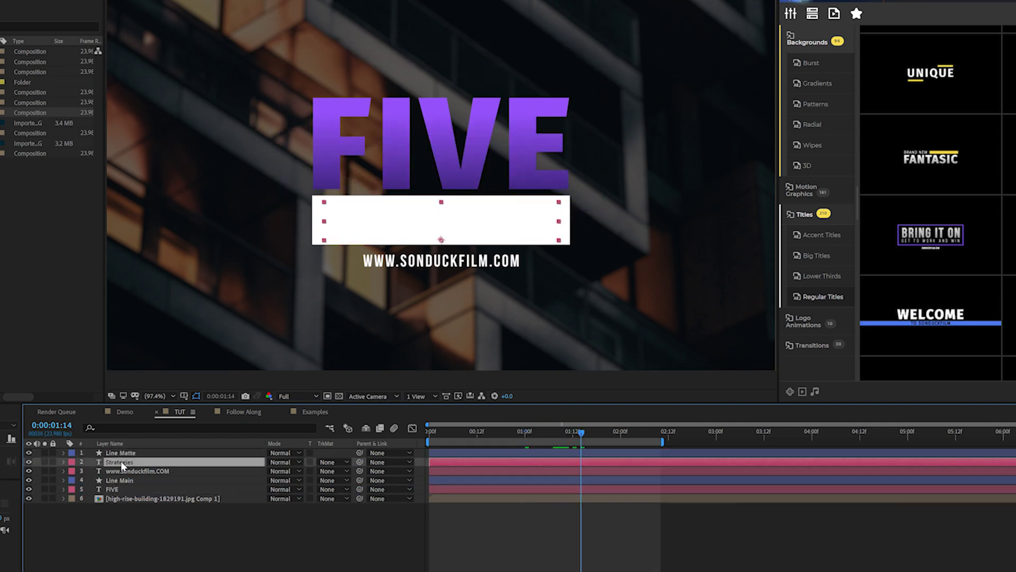
pyautogui.click(327, 462)
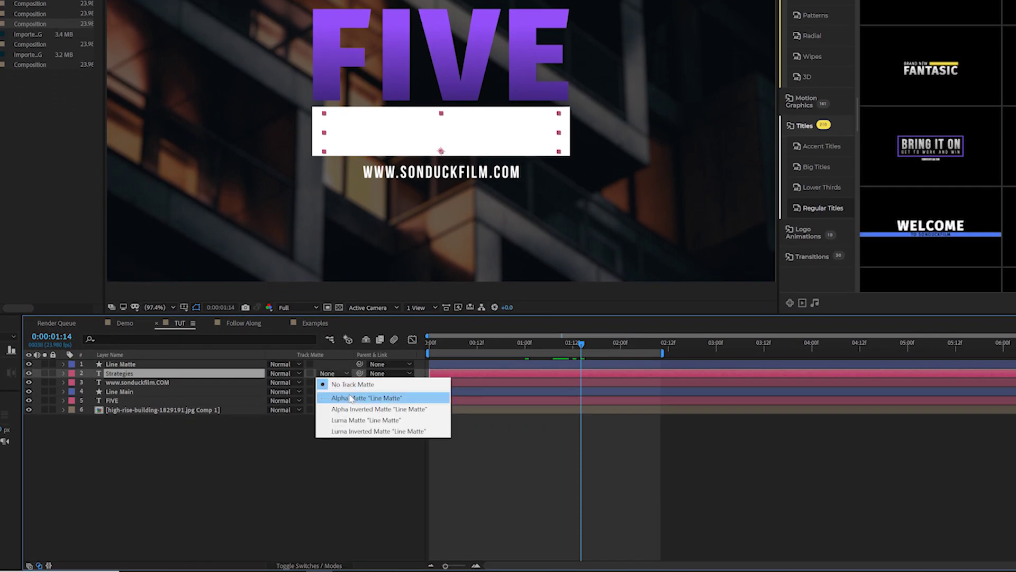
pyautogui.click(350, 397)
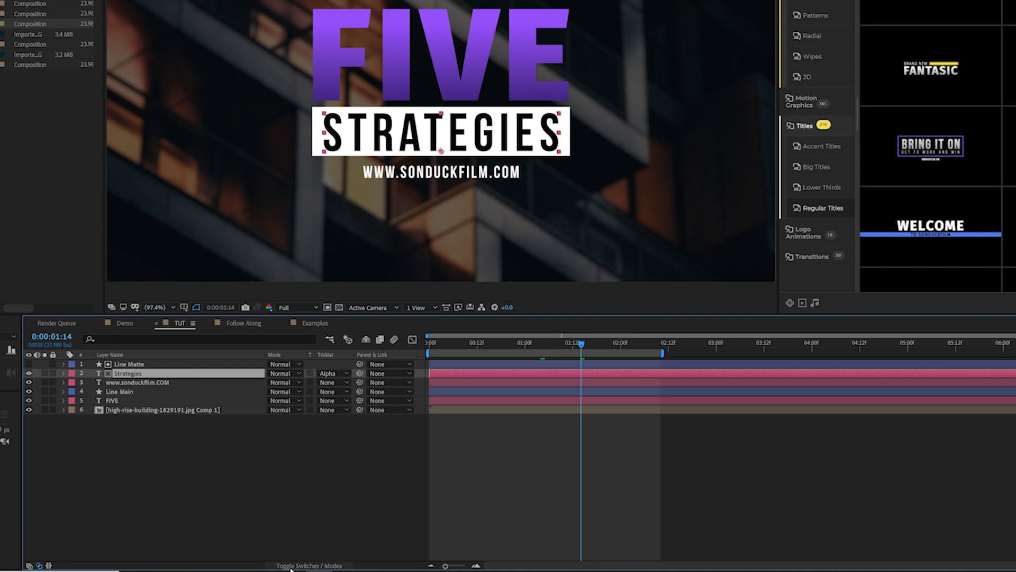
pyautogui.moveTo(525, 339)
pyautogui.mouseDown()
pyautogui.moveTo(516, 339)
pyautogui.moveTo(535, 342)
pyautogui.mouseUp()
pyautogui.moveTo(536, 486); pyautogui.dragTo(632, 497)
pyautogui.press('space')
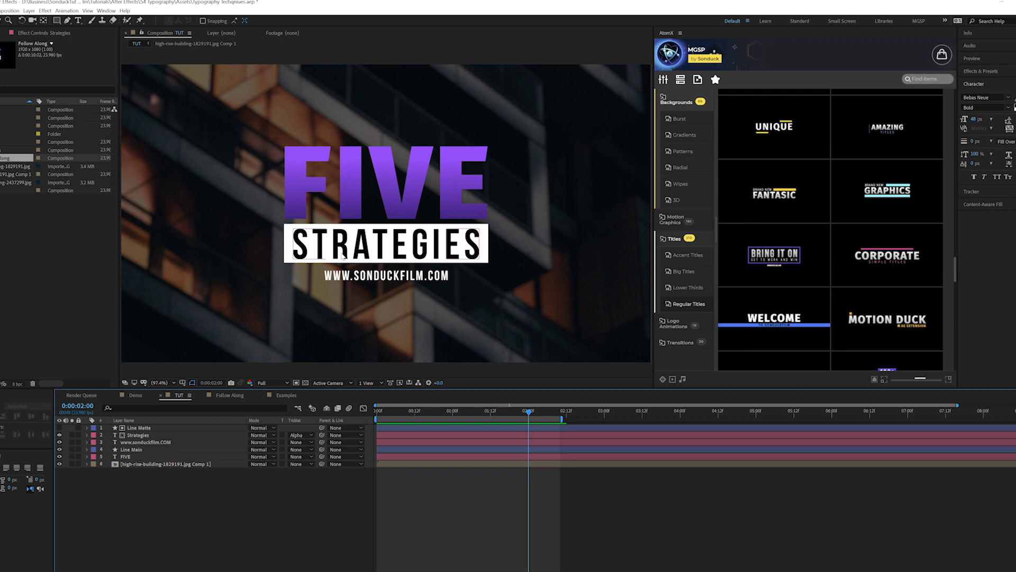
pyautogui.click(133, 443)
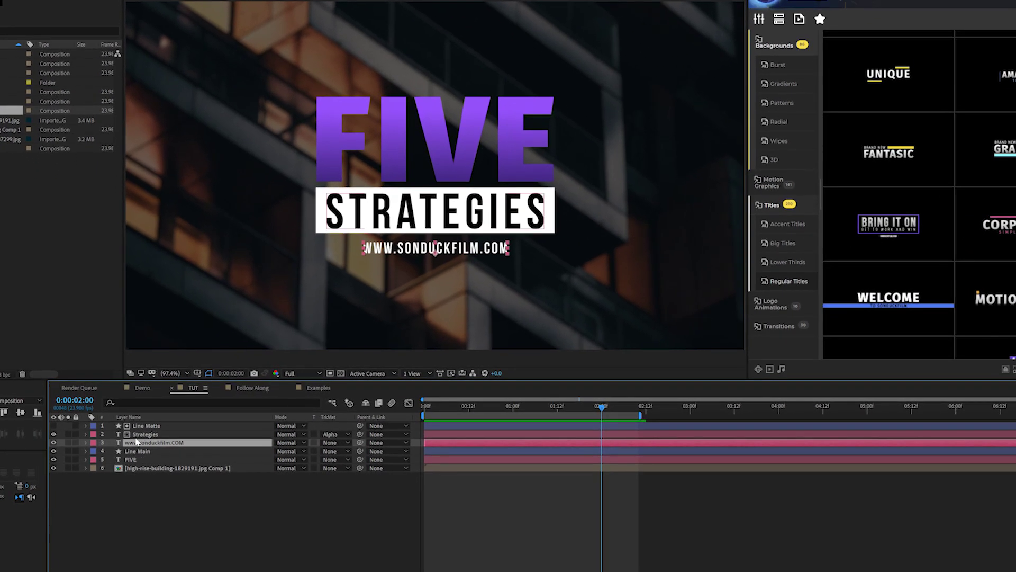
pyautogui.click(85, 443)
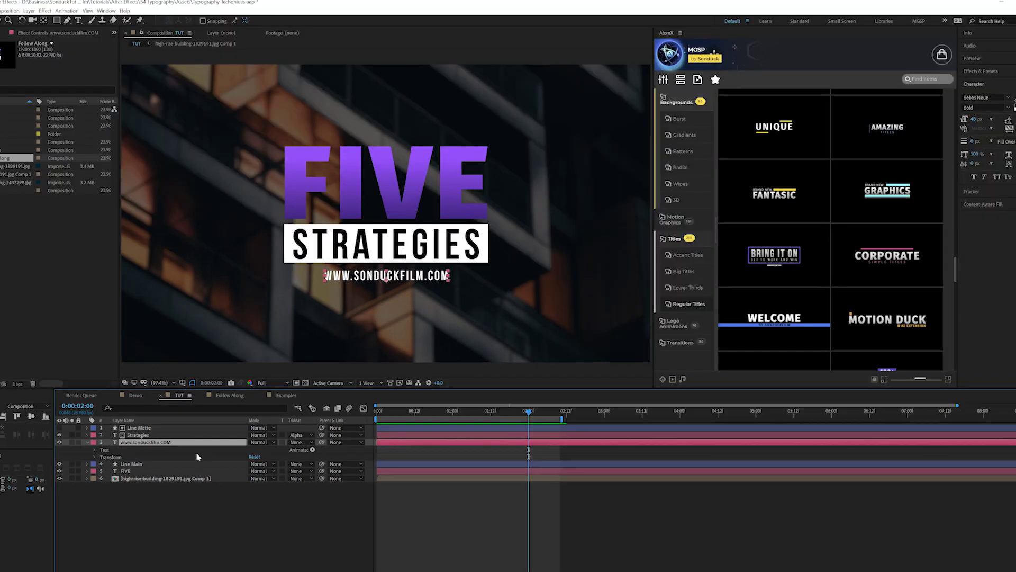
# Add a Position animator to the URL text and set its offset to 0, -67
pyautogui.click(312, 450)
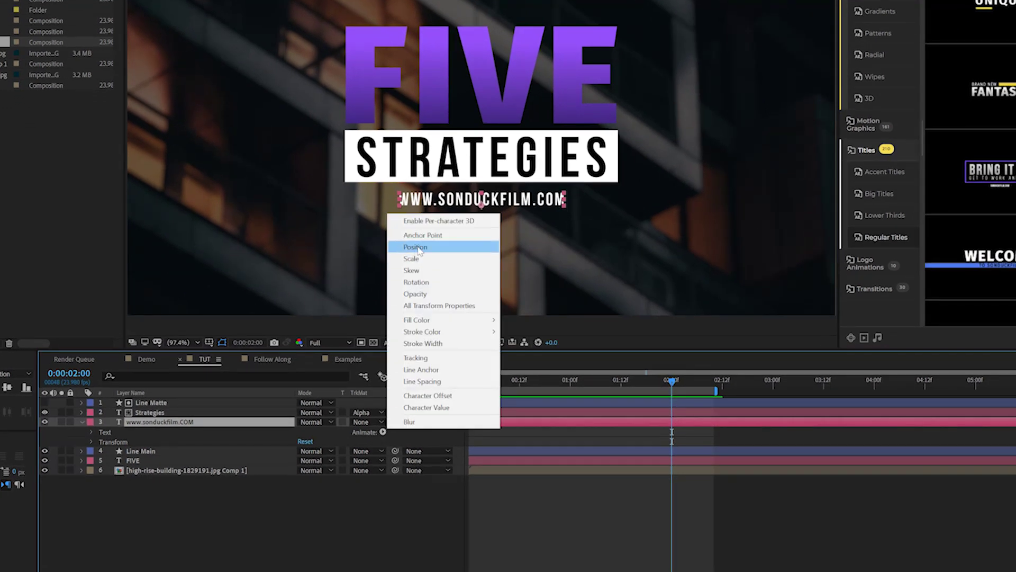
pyautogui.click(416, 247)
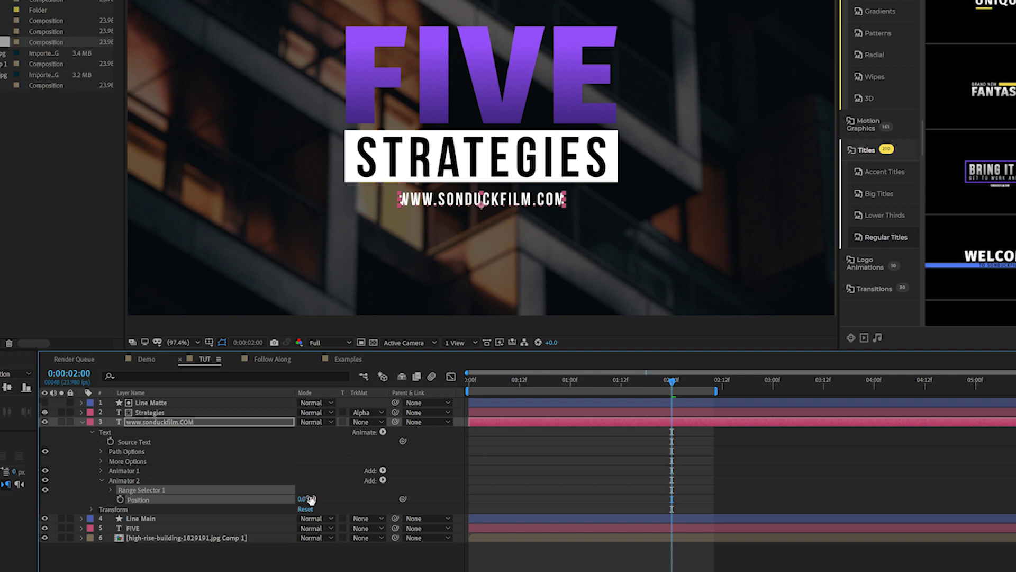
pyautogui.moveTo(312, 498); pyautogui.dragTo(280, 494)
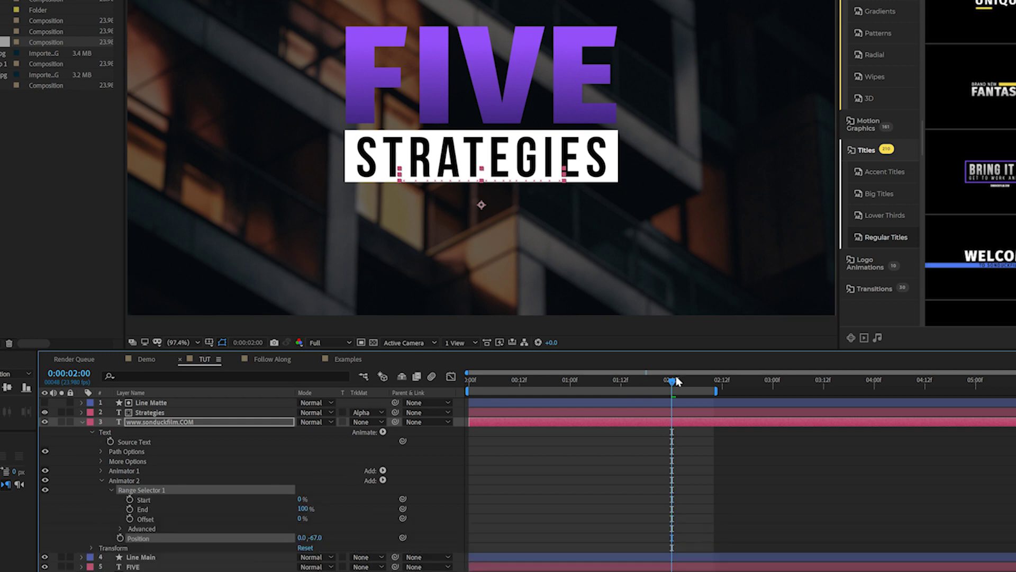
# Shift the Range Selector Start keyframes (0% to 100%) later, around 02:08, and preview
pyautogui.moveTo(651, 391); pyautogui.dragTo(628, 393)
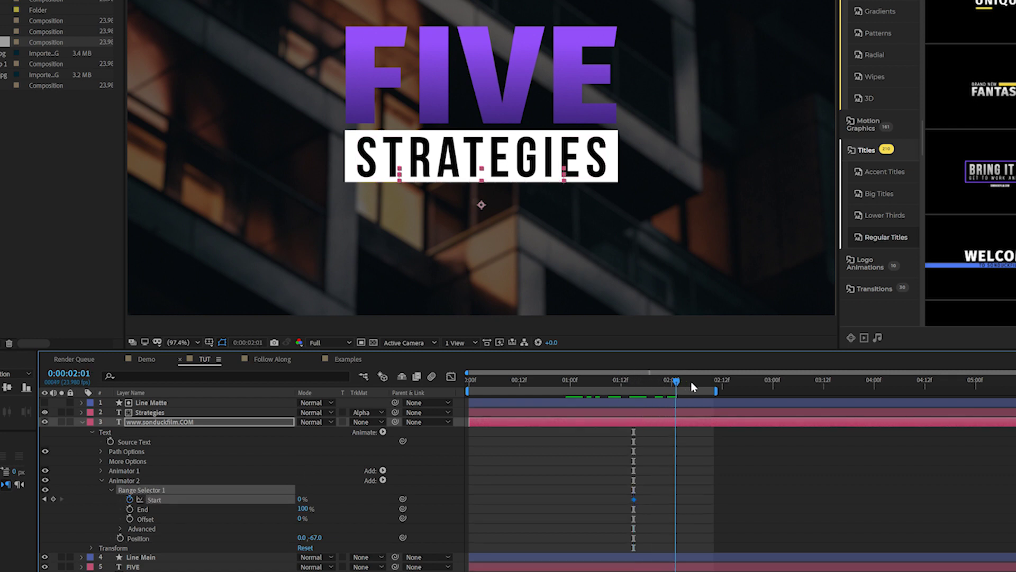
pyautogui.moveTo(705, 380); pyautogui.dragTo(707, 382)
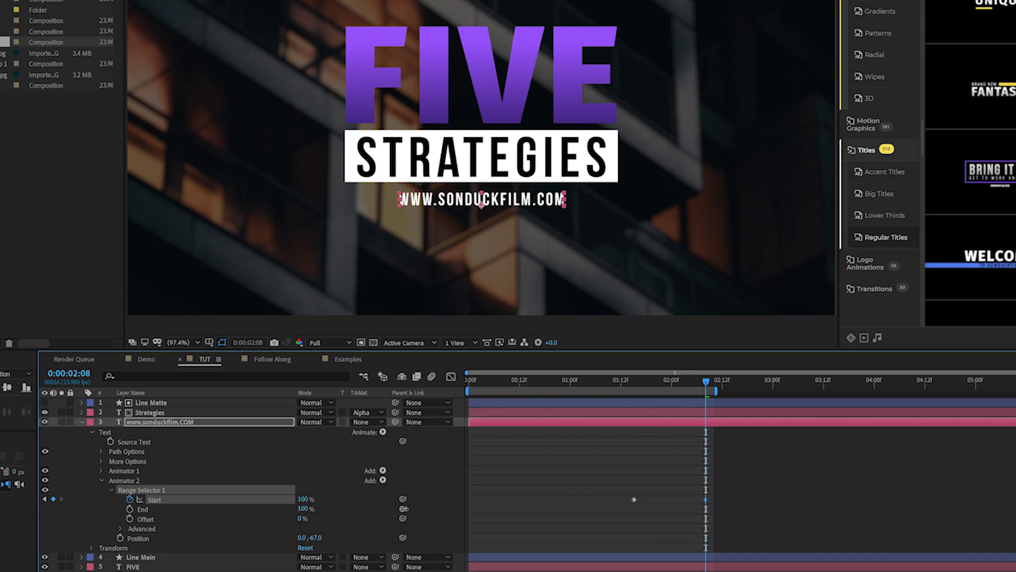
pyautogui.moveTo(602, 486); pyautogui.dragTo(743, 523)
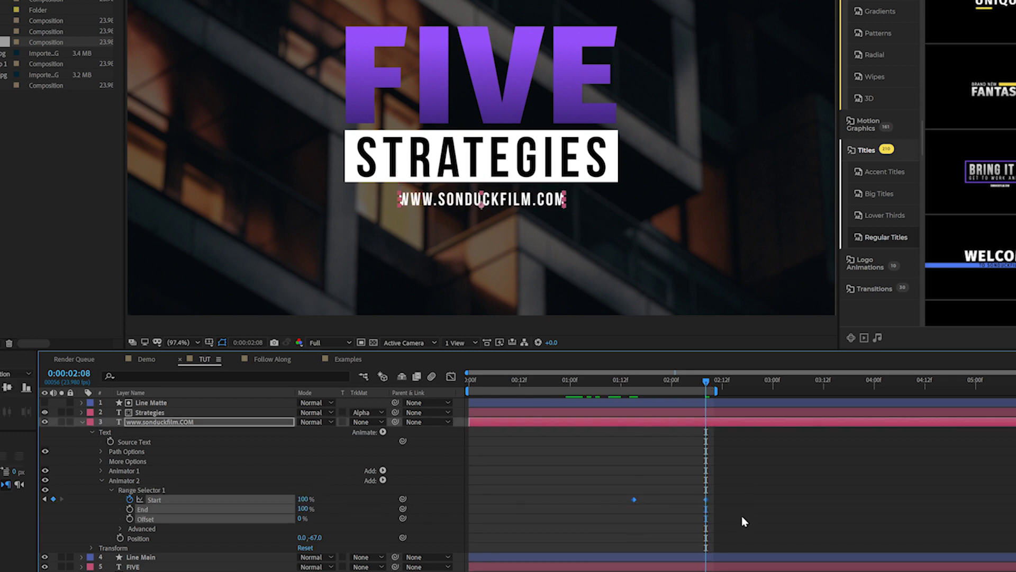
pyautogui.moveTo(705, 499); pyautogui.dragTo(735, 499)
pyautogui.press('space')
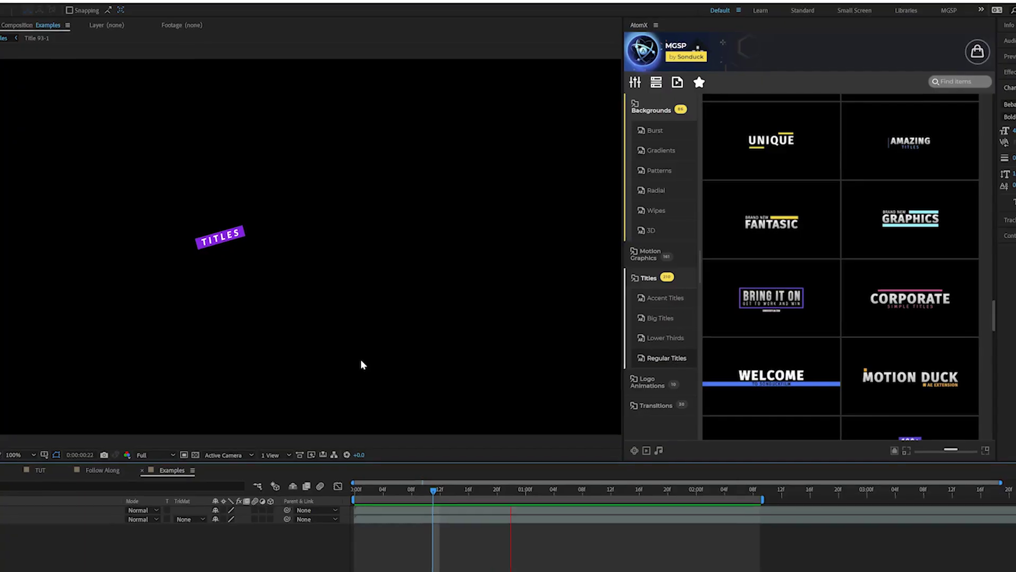
# Apply AtomX Title 77 (100 TITLES / CREATE MOTION) to the Examples composition
pyautogui.scroll(-3, 801, 295)
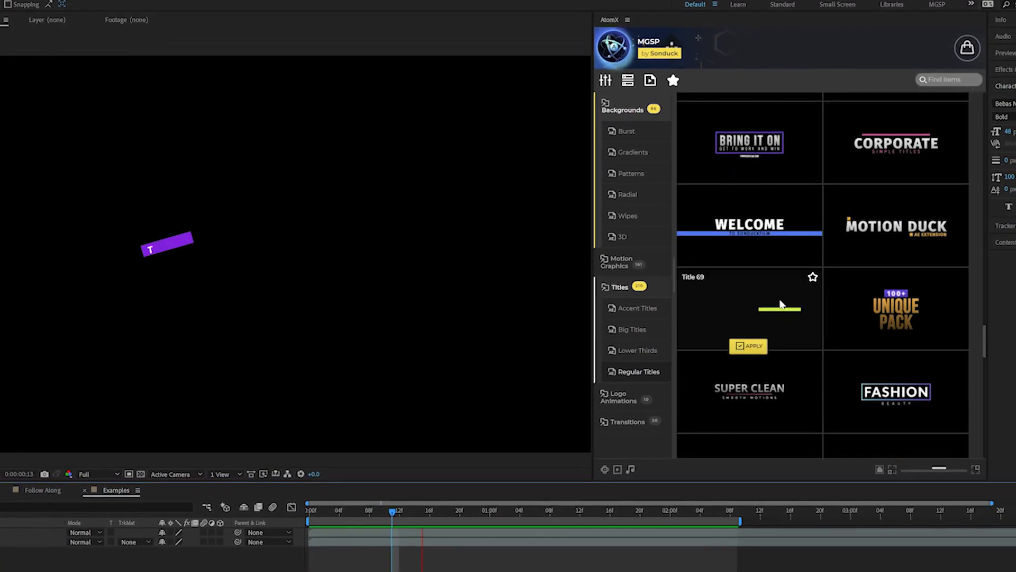
pyautogui.scroll(-3, 758, 328)
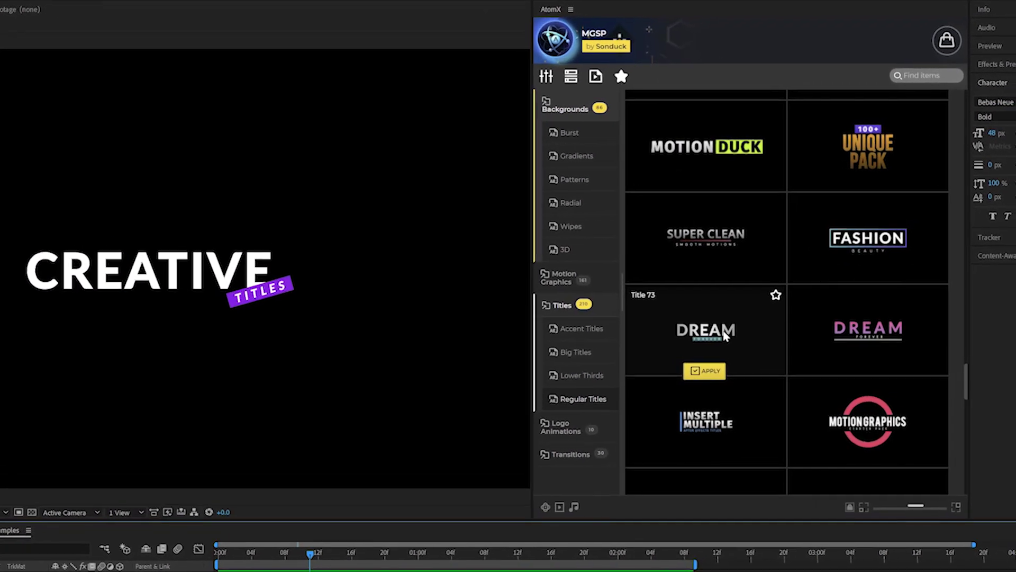
pyautogui.scroll(-3, 721, 357)
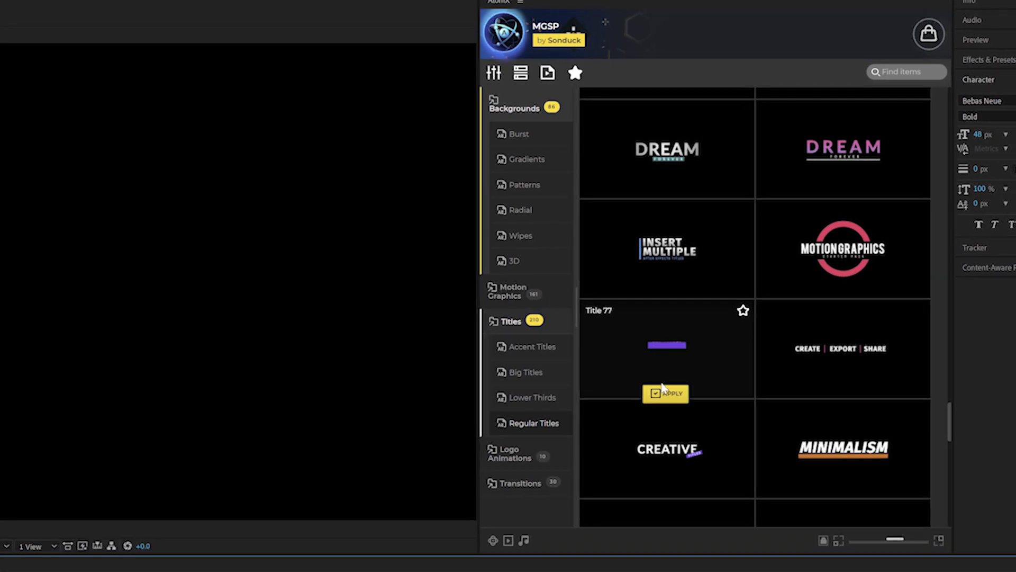
pyautogui.click(665, 391)
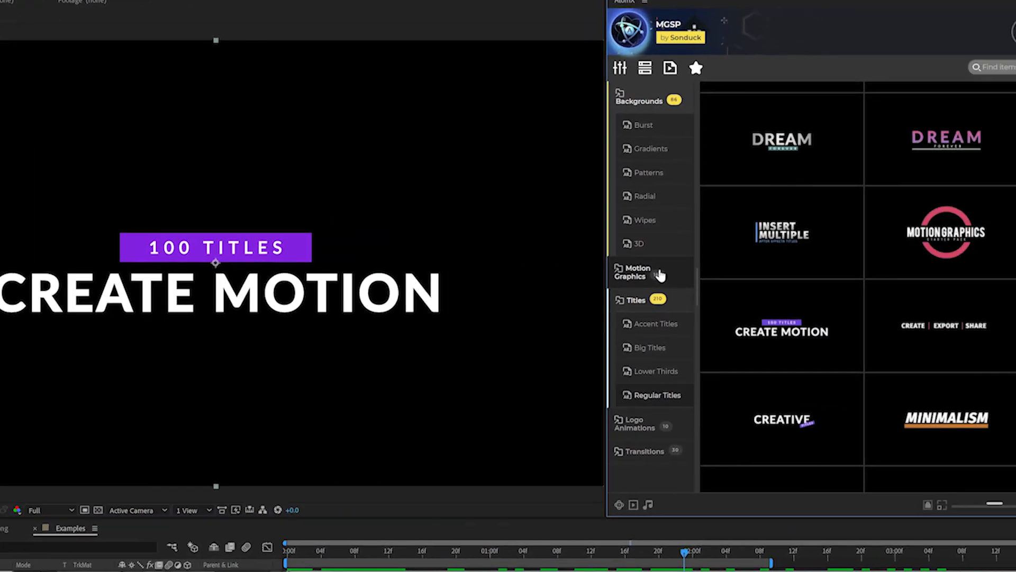
# Browse the AtomX Motion Graphics Burst and Lines categories
pyautogui.click(910, 270)
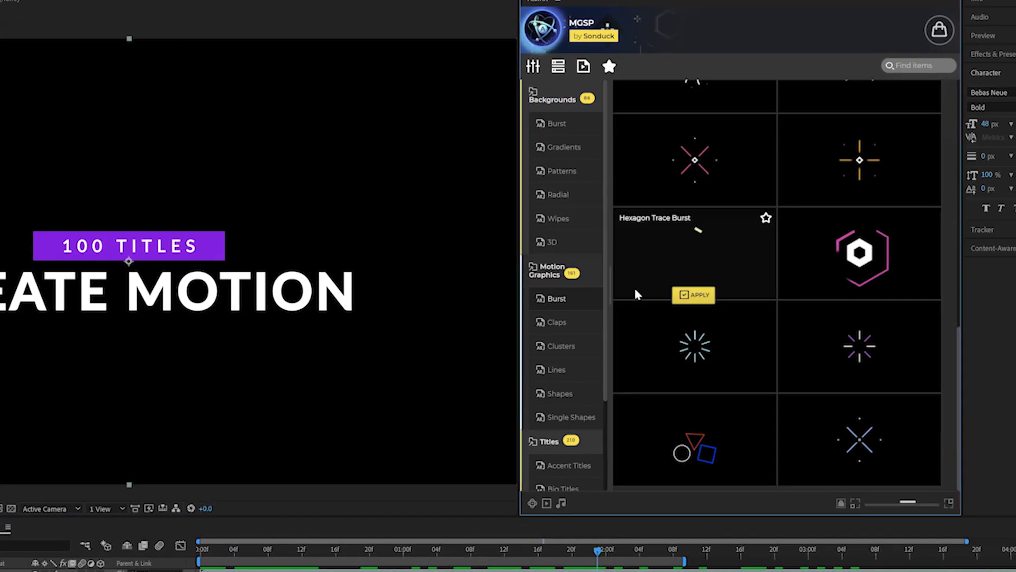
pyautogui.scroll(-5, 697, 317)
pyautogui.scroll(-3, 652, 365)
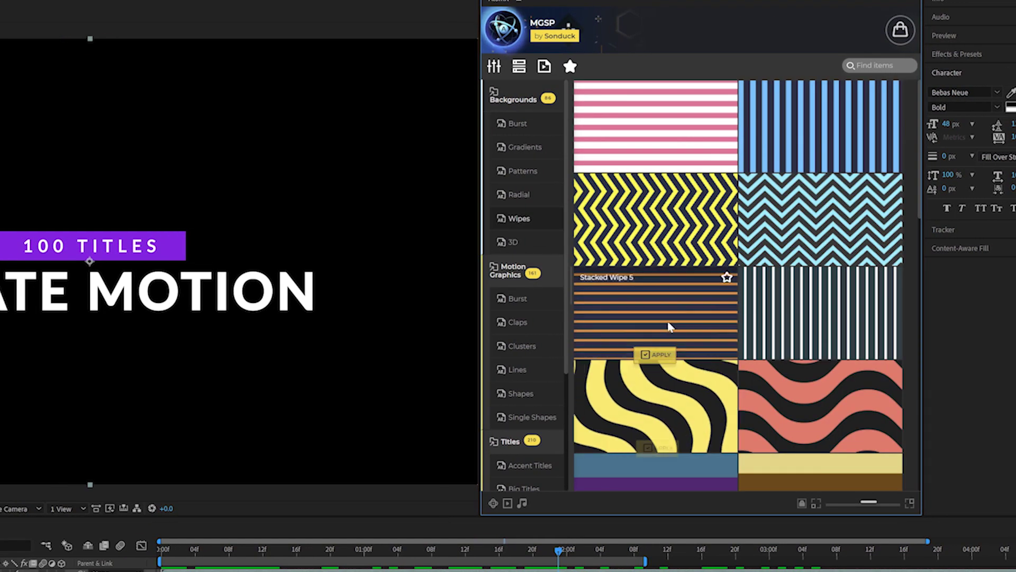
pyautogui.scroll(-3, 648, 318)
pyautogui.click(519, 370)
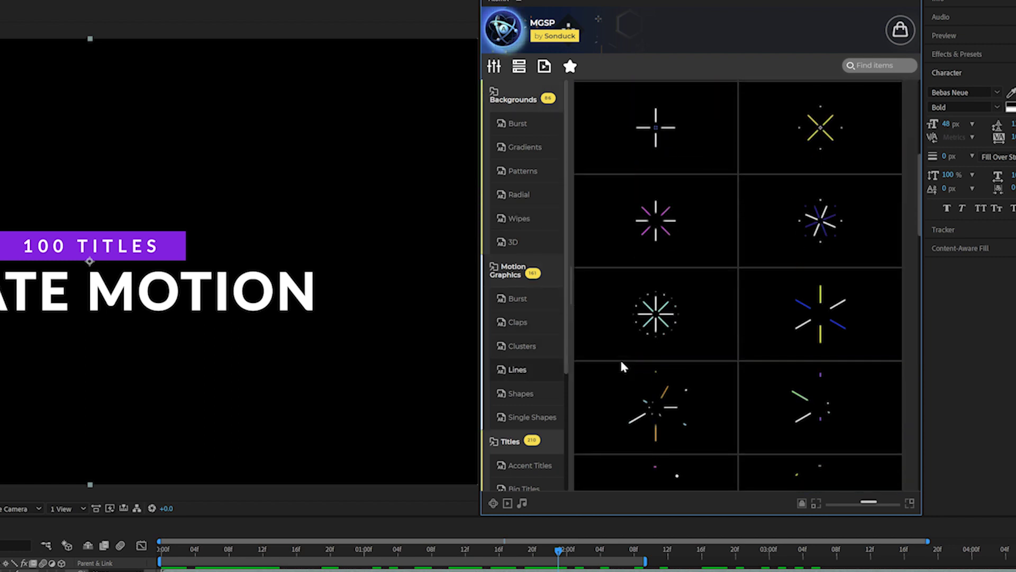
pyautogui.scroll(-5, 610, 309)
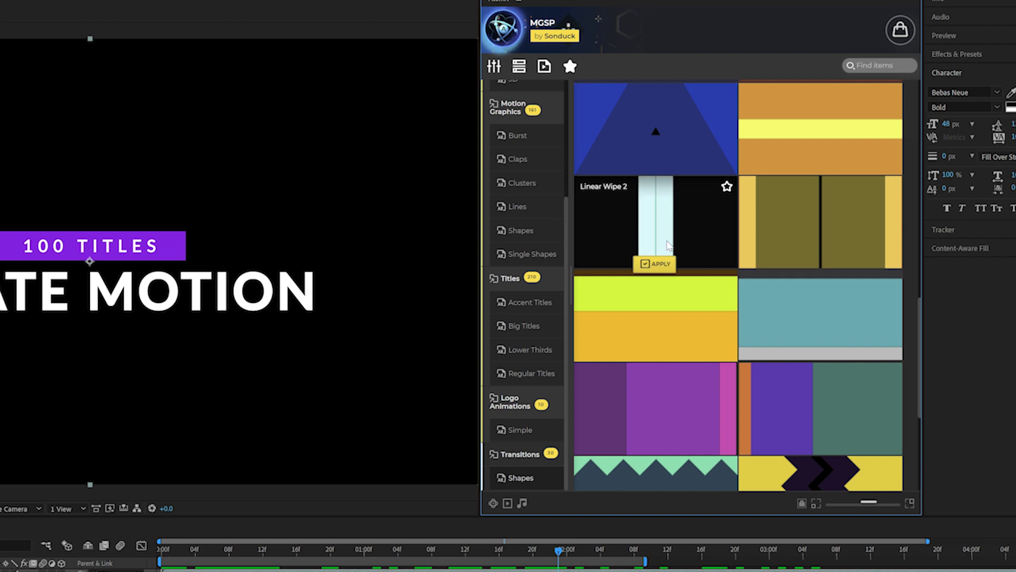
pyautogui.scroll(3, 609, 297)
pyautogui.scroll(3, 553, 272)
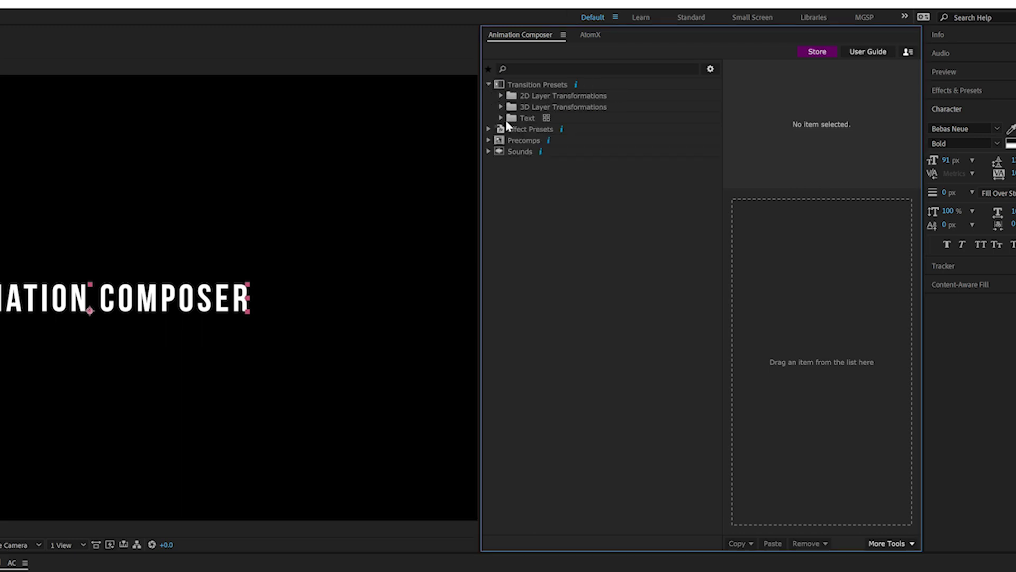
# Apply 3D Overshoot Rotate & Scale Characters 1 to the ANIMATION COMPOSER text and shorten its intro
pyautogui.click(513, 129)
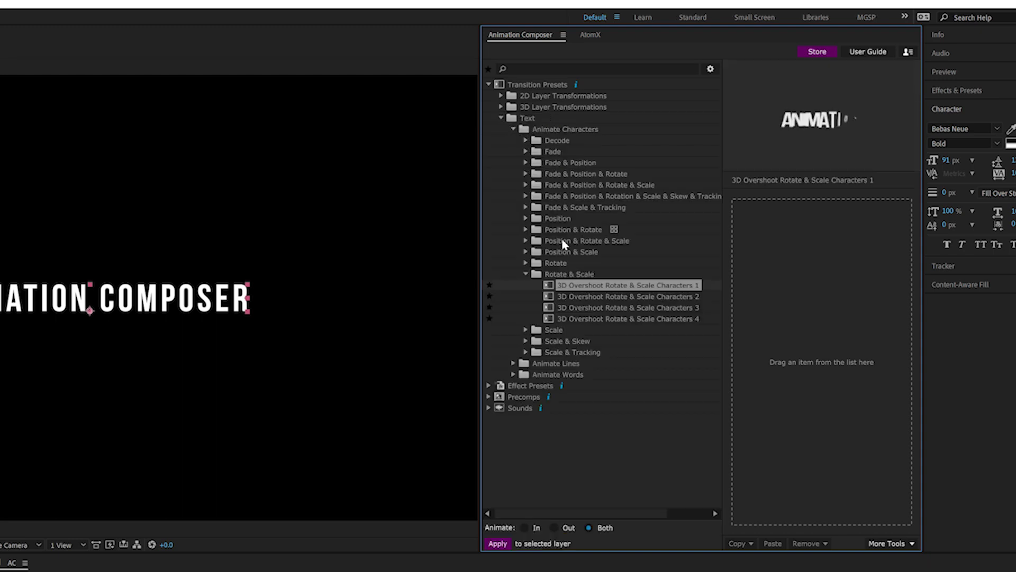
pyautogui.moveTo(622, 284); pyautogui.dragTo(784, 312)
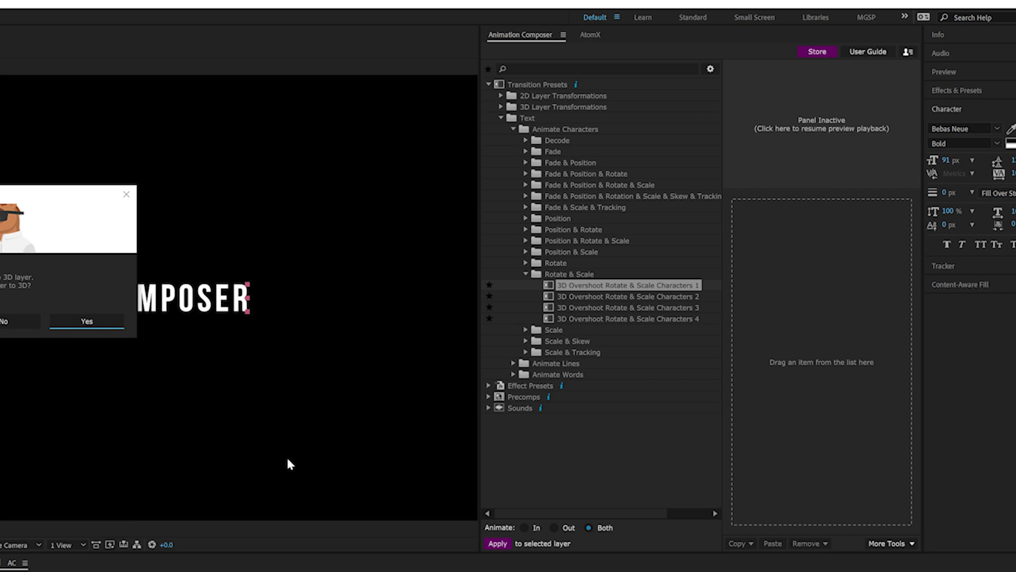
pyautogui.click(87, 321)
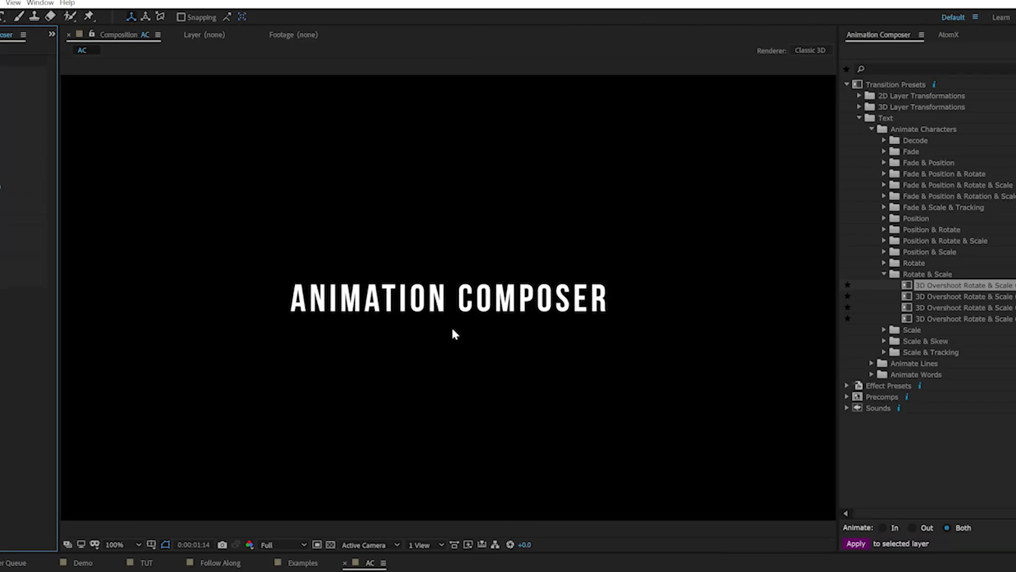
pyautogui.press('space')
pyautogui.moveTo(767, 533); pyautogui.dragTo(655, 533)
pyautogui.press('space')
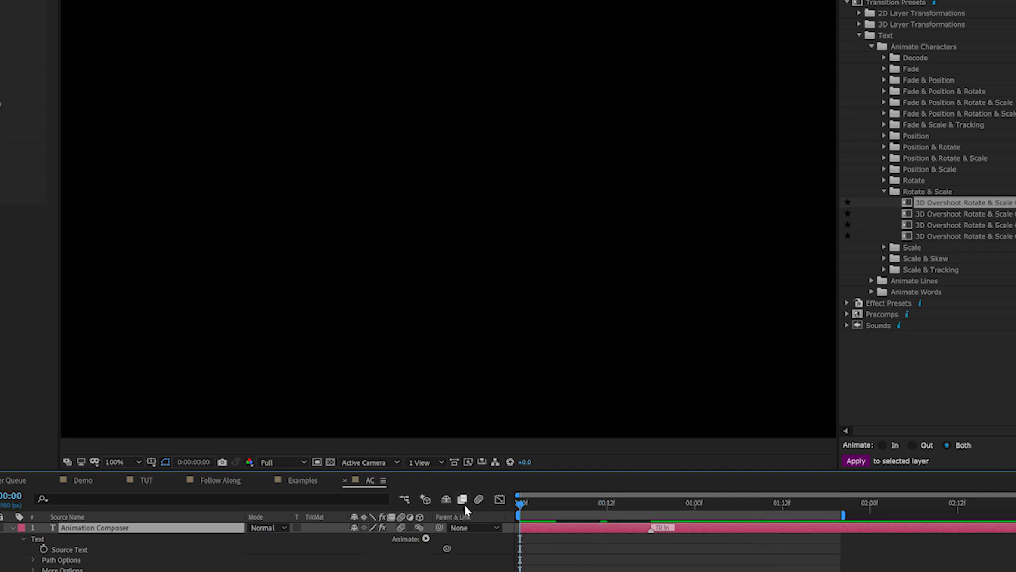